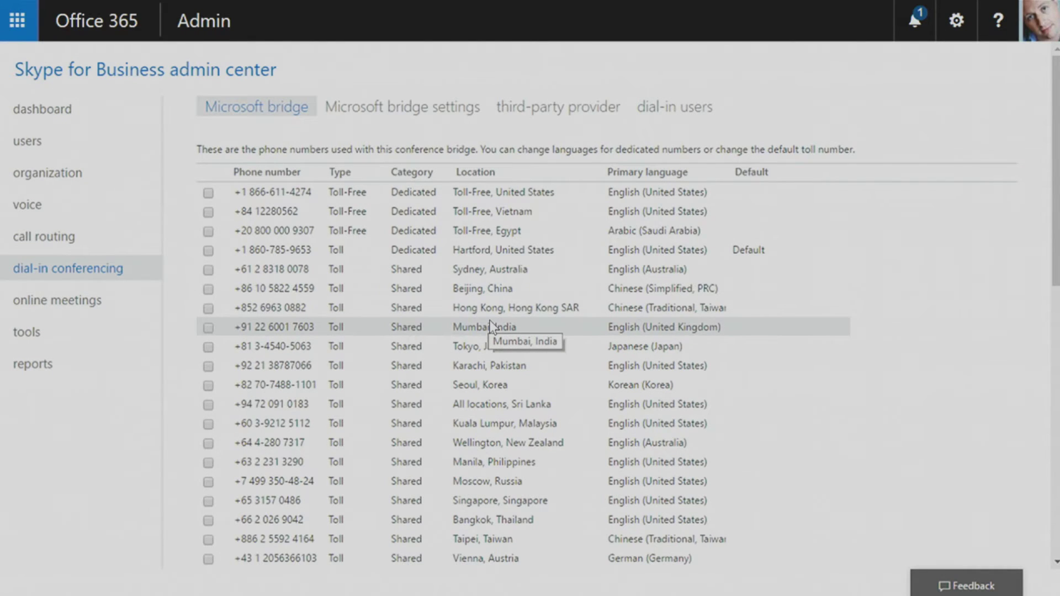
Review the Microsoft bridge phone numbers and inspect the details of the dedicated toll-free numbers for United States, Vietnam and Egypt.
{"action": "scroll", "coordinate": [299, 317], "scroll_direction": "down", "scroll_amount": 2}
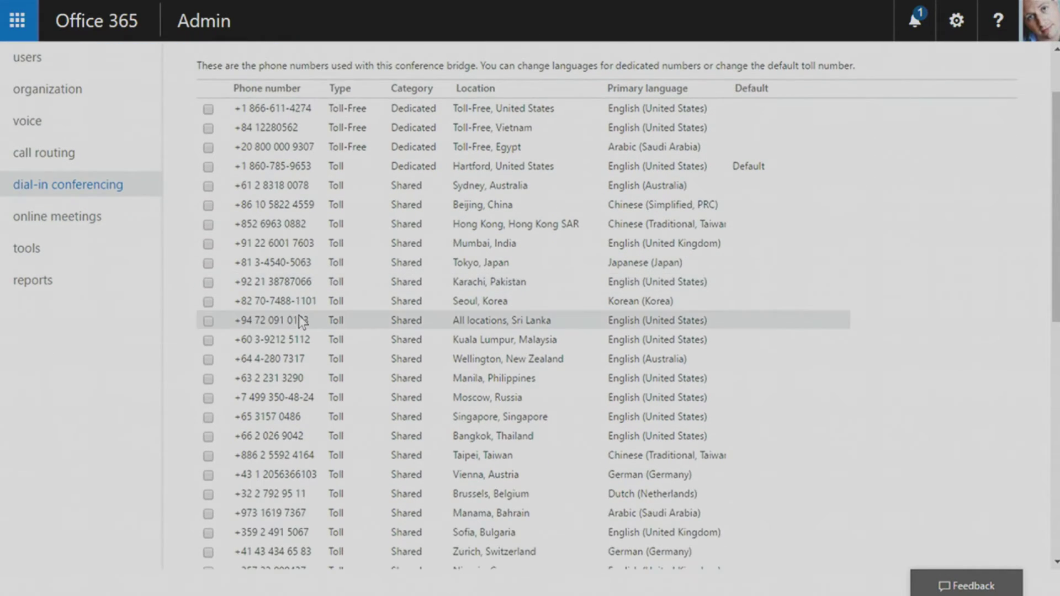
{"action": "scroll", "coordinate": [292, 312], "scroll_direction": "up", "scroll_amount": 2}
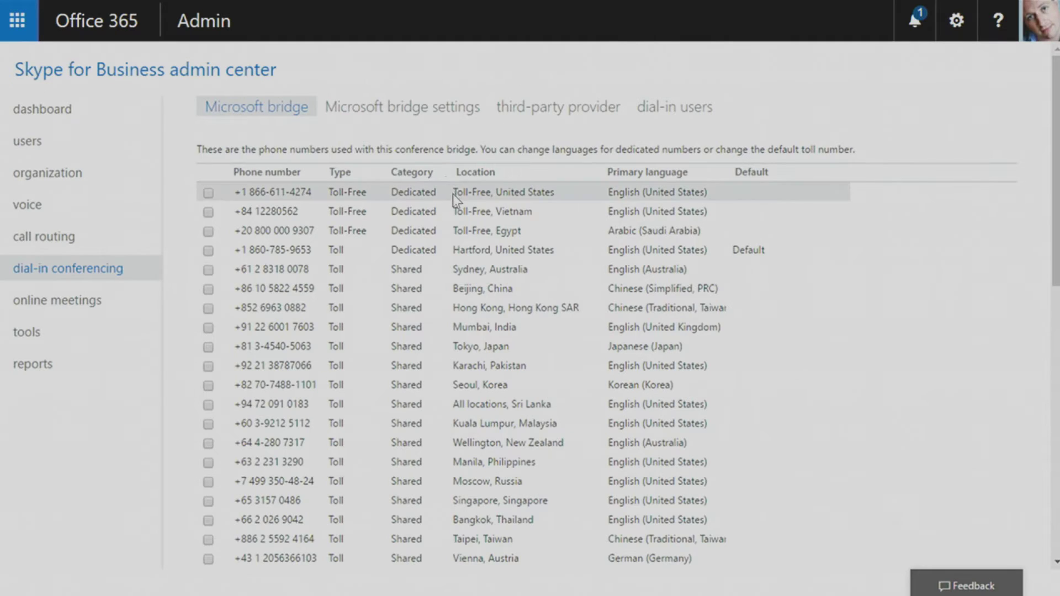
{"action": "left_click", "coordinate": [500, 195]}
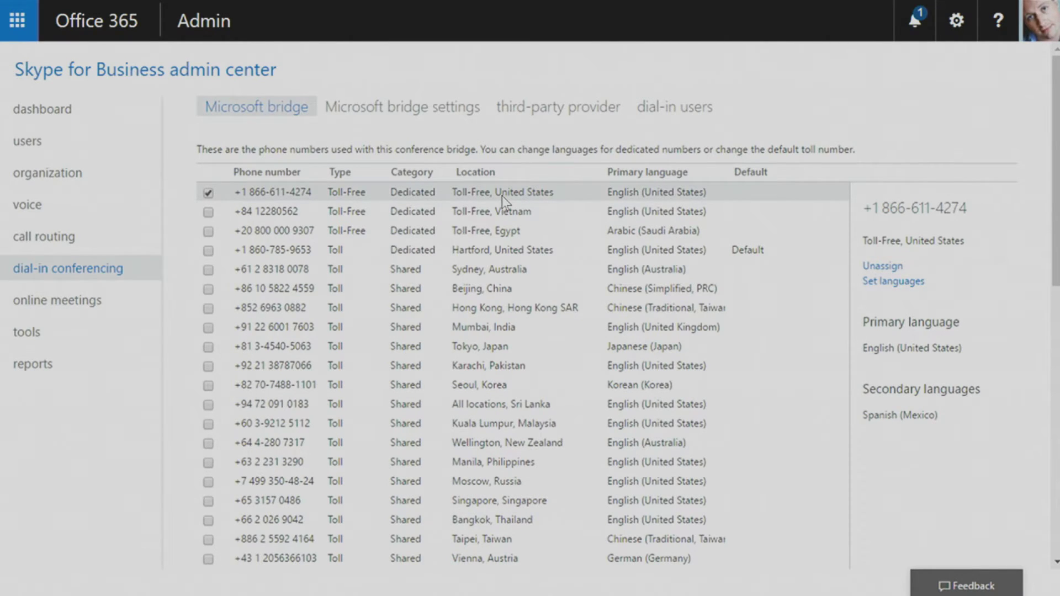
{"action": "left_click", "coordinate": [571, 209]}
{"action": "left_click", "coordinate": [550, 229]}
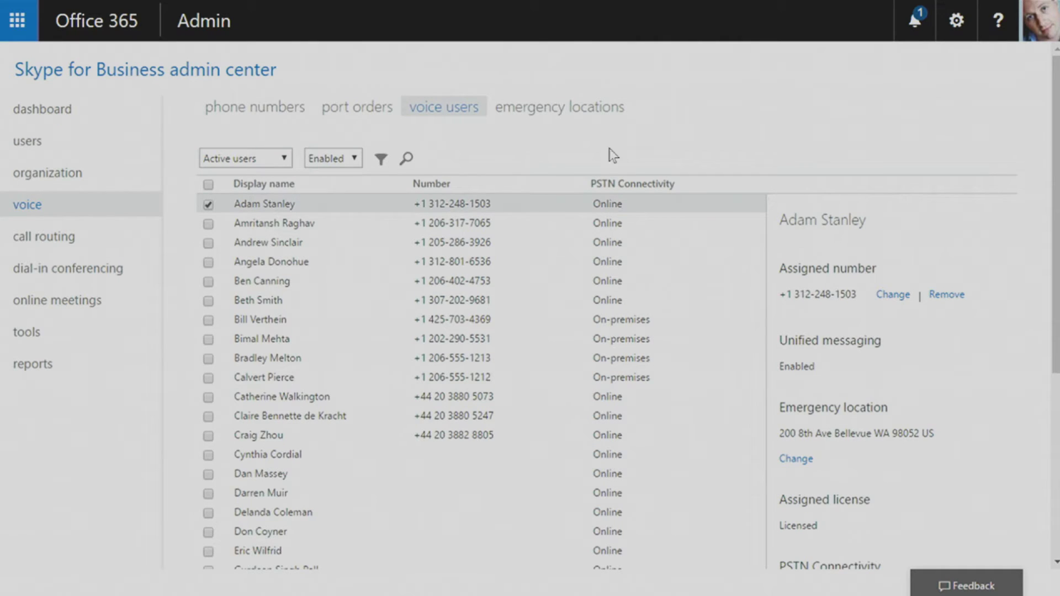
Examine the voice users in groups: the first six online US users, the three with UK numbers, and the four on-premises users.
{"action": "left_click", "coordinate": [561, 304], "text": "shift"}
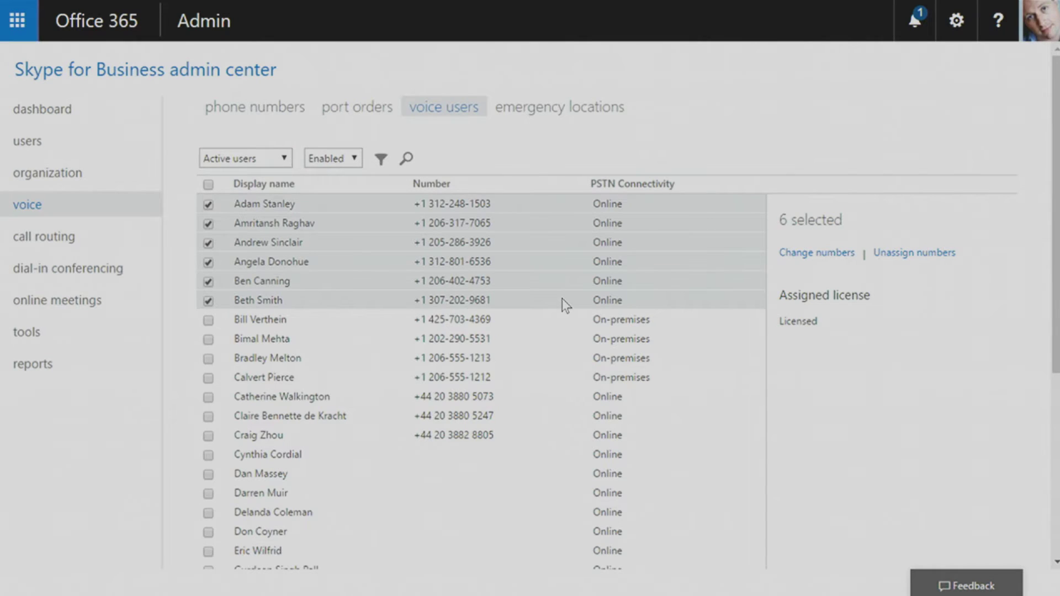
{"action": "left_click", "coordinate": [534, 391]}
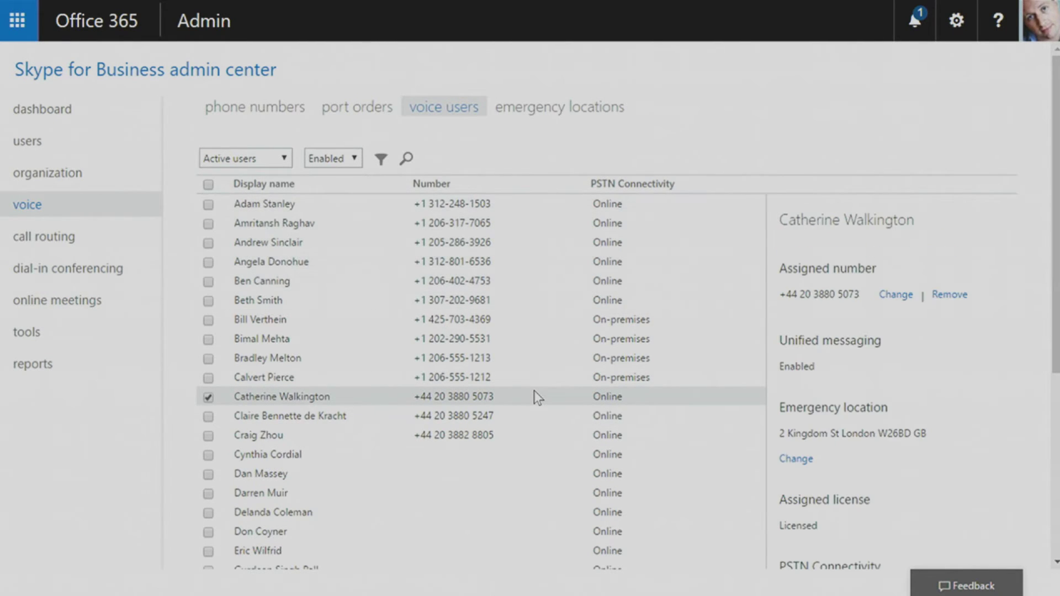
{"action": "left_click", "coordinate": [519, 428], "text": "shift"}
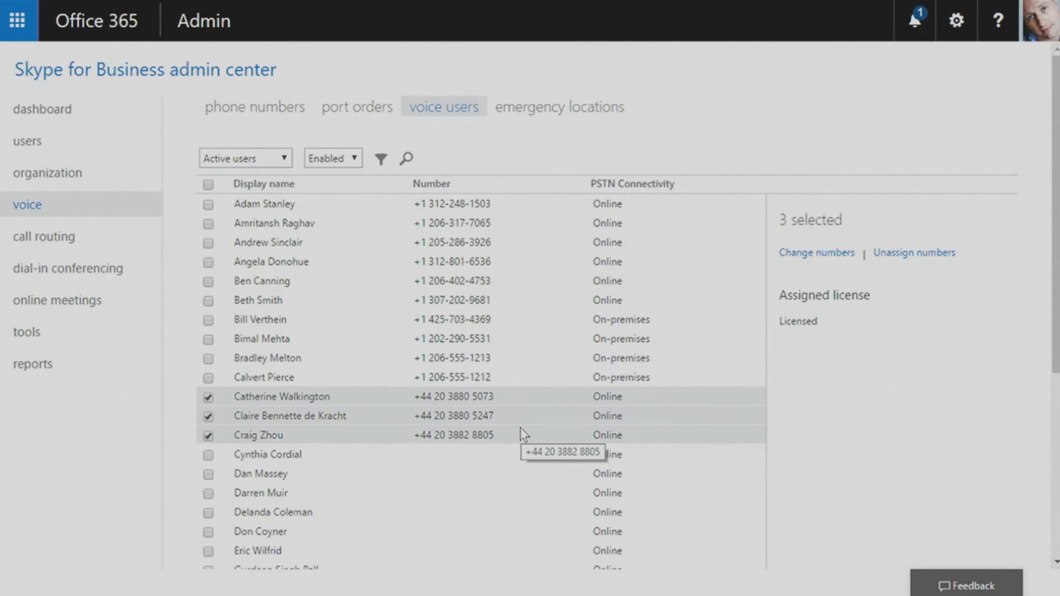
{"action": "left_click", "coordinate": [605, 322]}
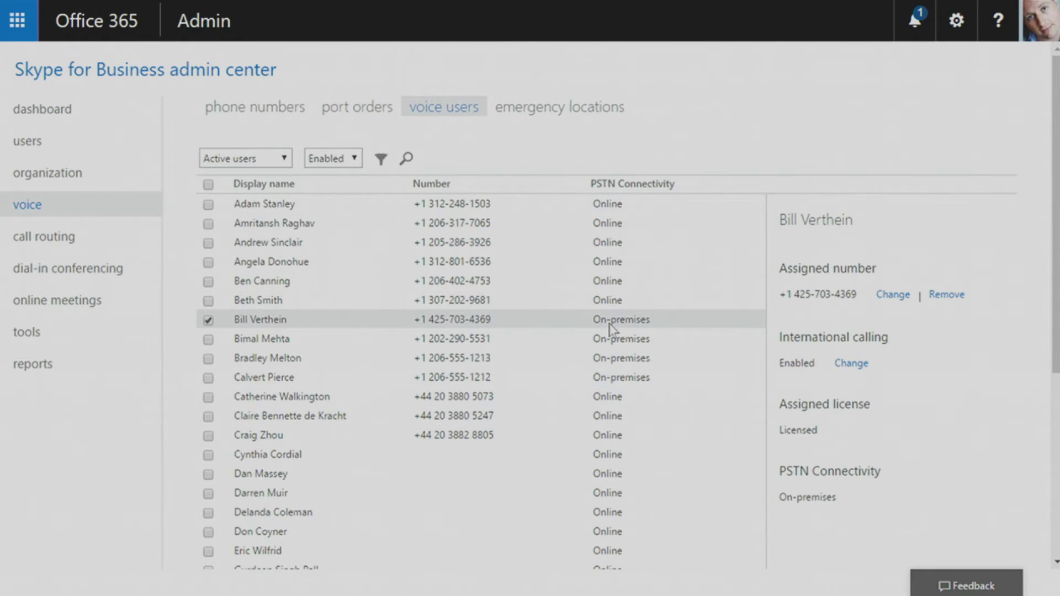
{"action": "left_click", "coordinate": [622, 380], "text": "shift"}
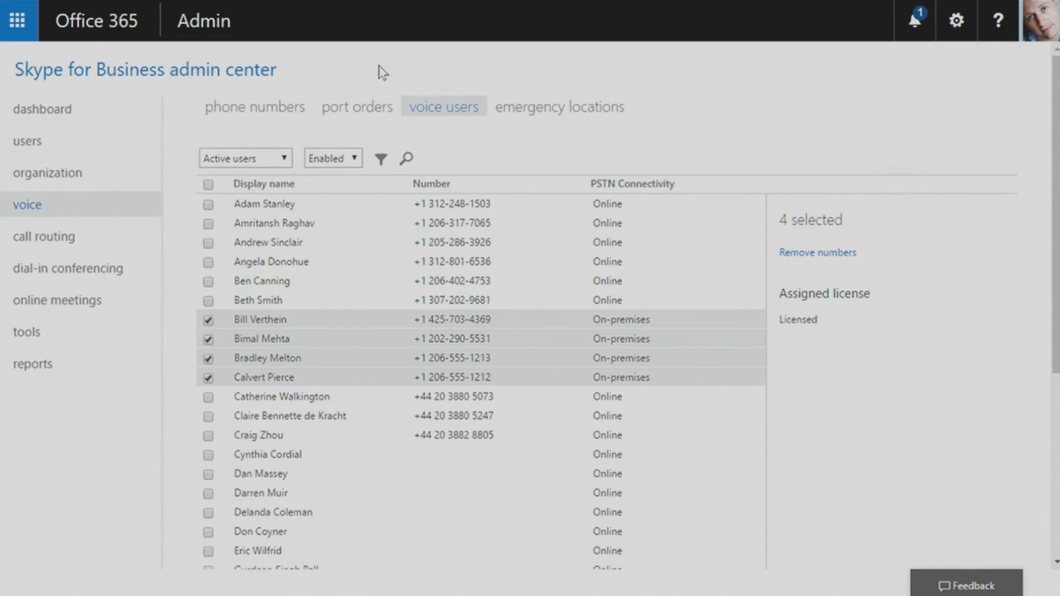
Reserve 10 new user numbers for (185) Paris, France, and show the individual numbers in that reservation.
{"action": "left_click", "coordinate": [281, 117]}
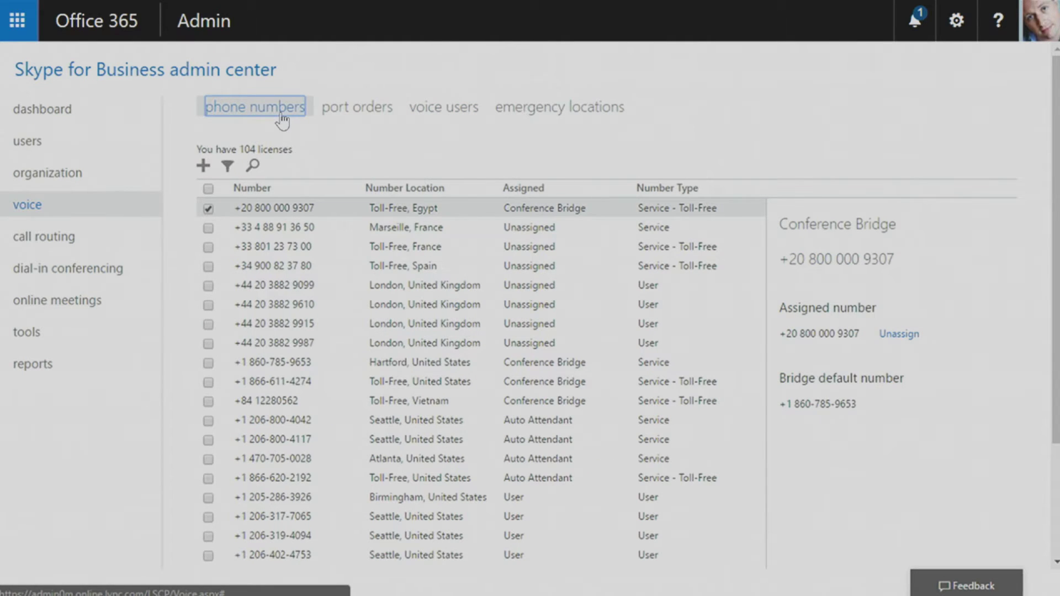
{"action": "left_click", "coordinate": [203, 165]}
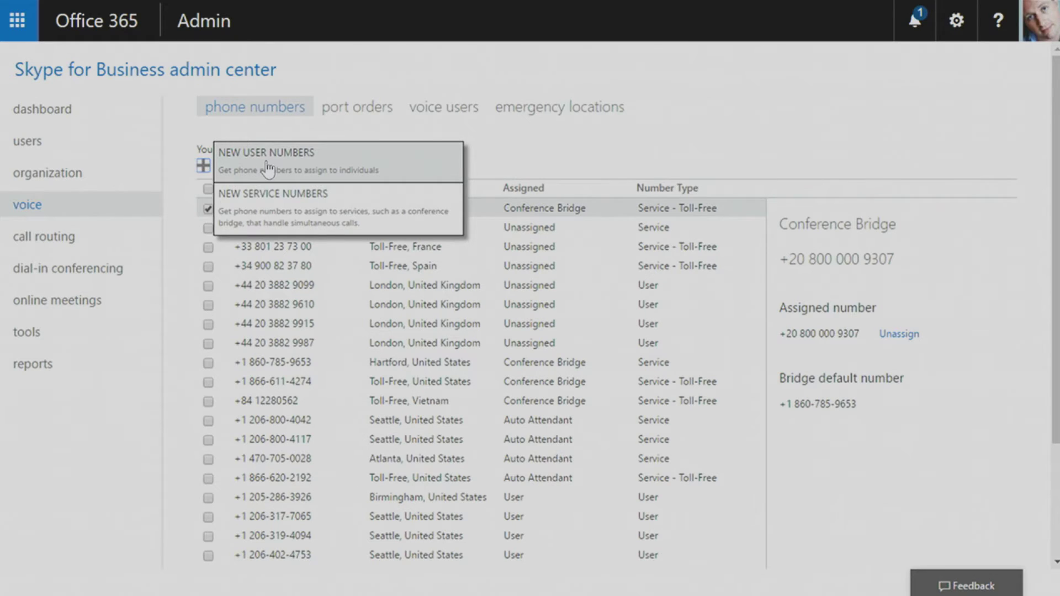
{"action": "left_click", "coordinate": [296, 159]}
{"action": "left_click", "coordinate": [145, 197]}
{"action": "left_click", "coordinate": [111, 226]}
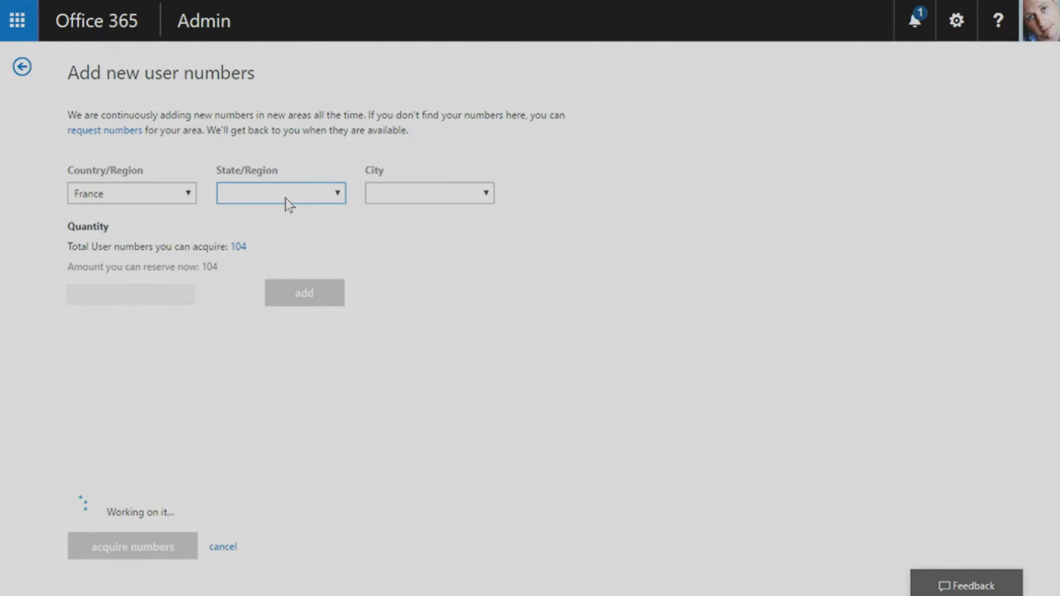
{"action": "left_click", "coordinate": [256, 198]}
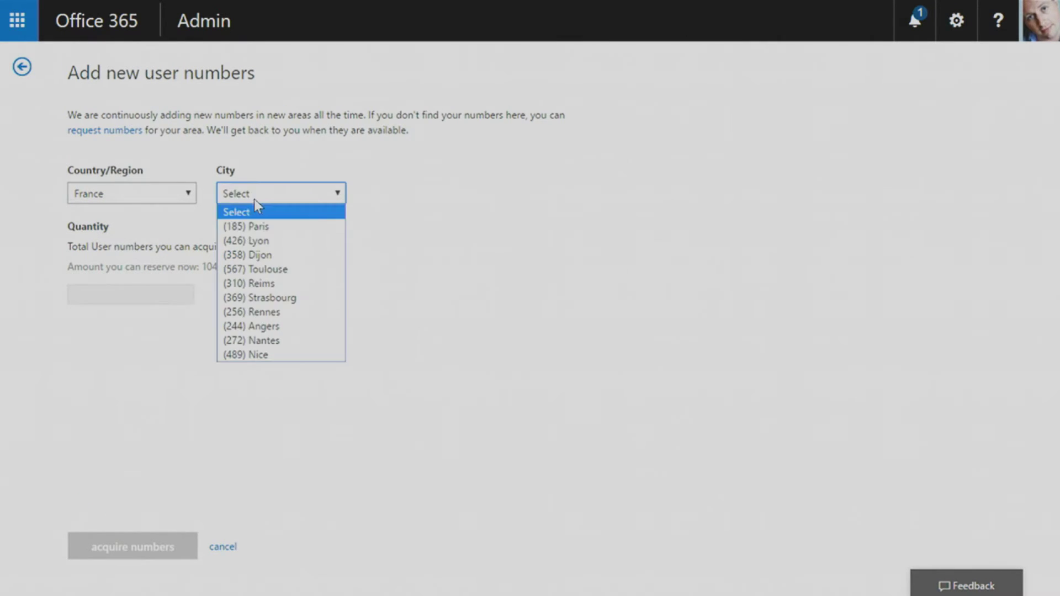
{"action": "left_click", "coordinate": [242, 227]}
{"action": "left_click", "coordinate": [150, 294]}
{"action": "type", "text": "10"}
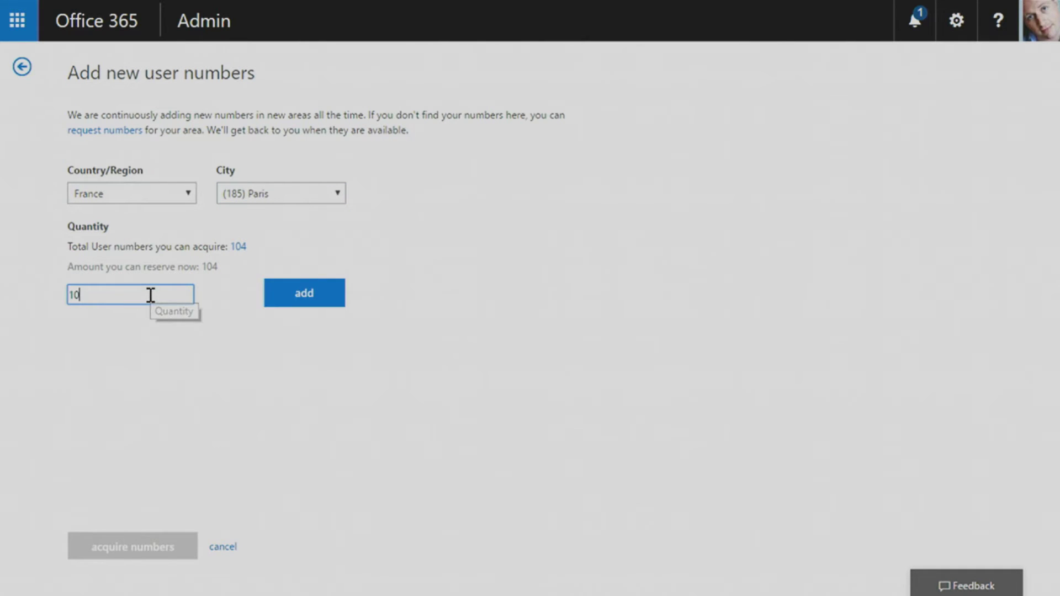
{"action": "key", "text": "Return"}
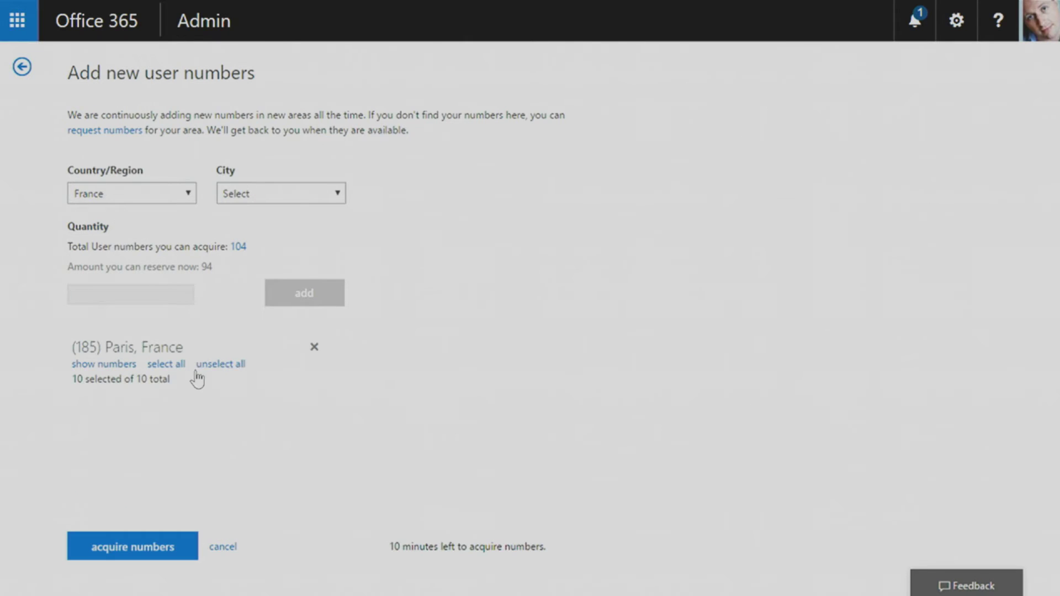
{"action": "left_click", "coordinate": [103, 365]}
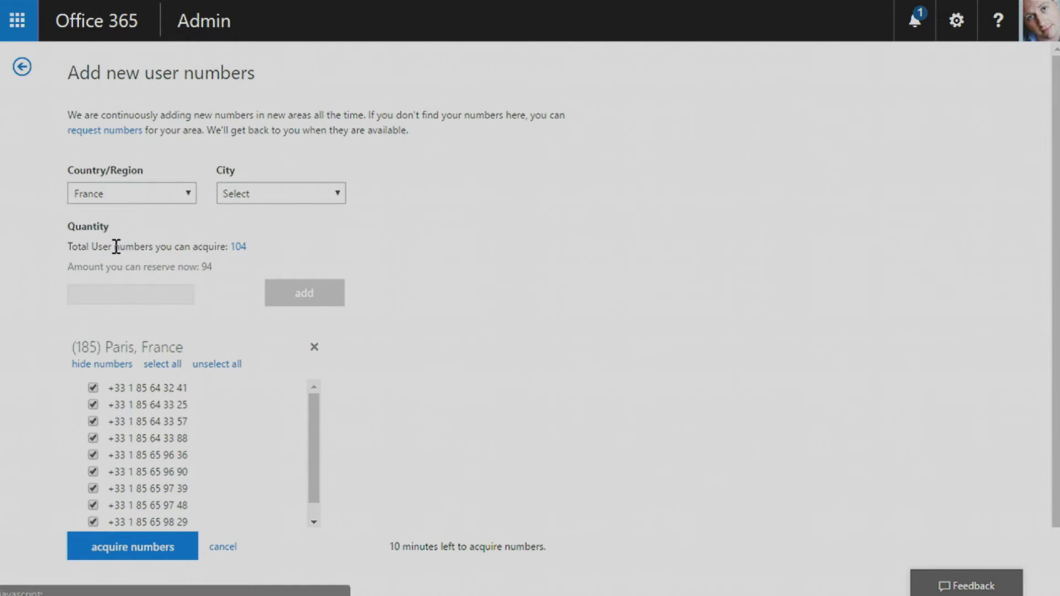
Reserve 10 more user numbers for (93) Barcelona, Spain, list them, and acquire all the reserved numbers.
{"action": "left_click", "coordinate": [127, 200]}
{"action": "left_click", "coordinate": [95, 254]}
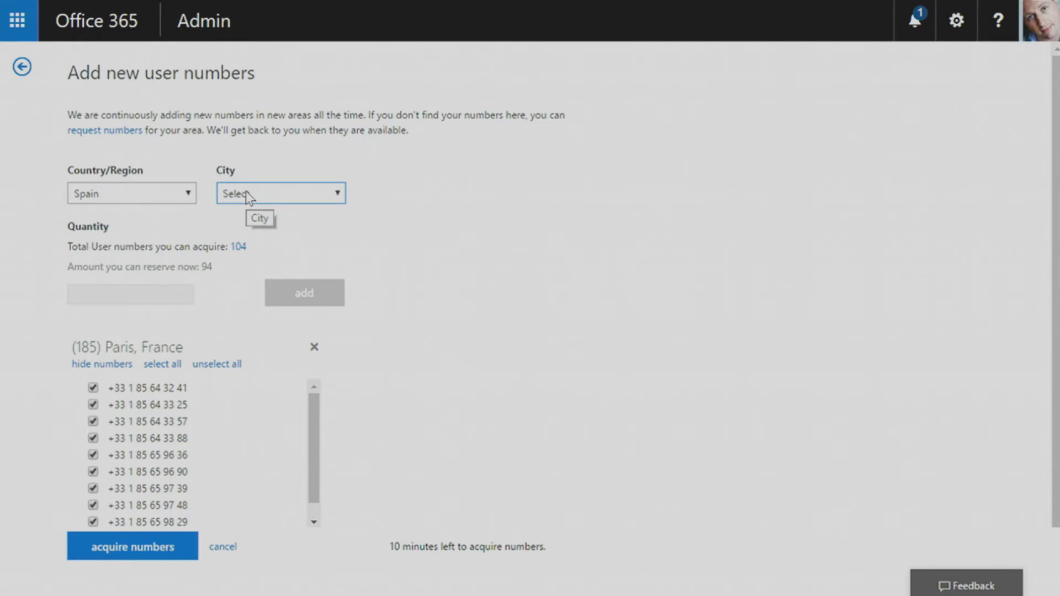
{"action": "left_click", "coordinate": [247, 191]}
{"action": "left_click", "coordinate": [237, 240]}
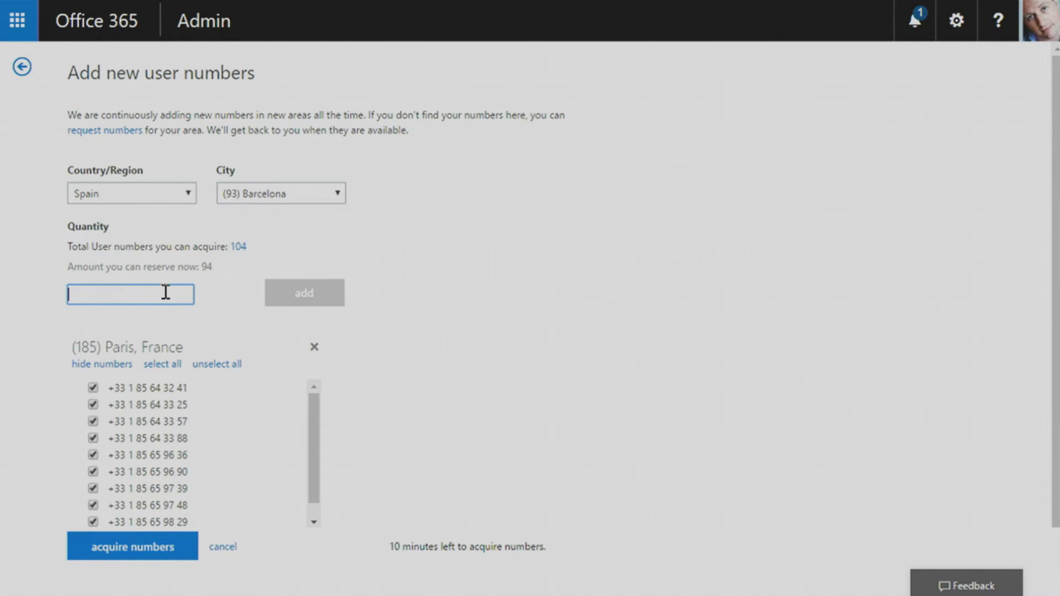
{"action": "type", "text": "10"}
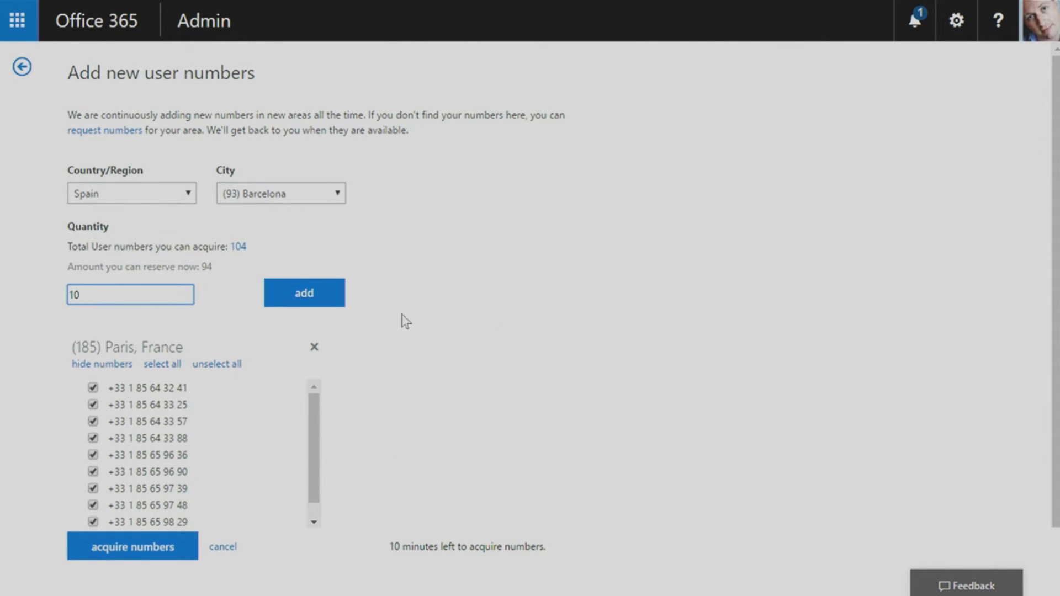
{"action": "left_click", "coordinate": [322, 303]}
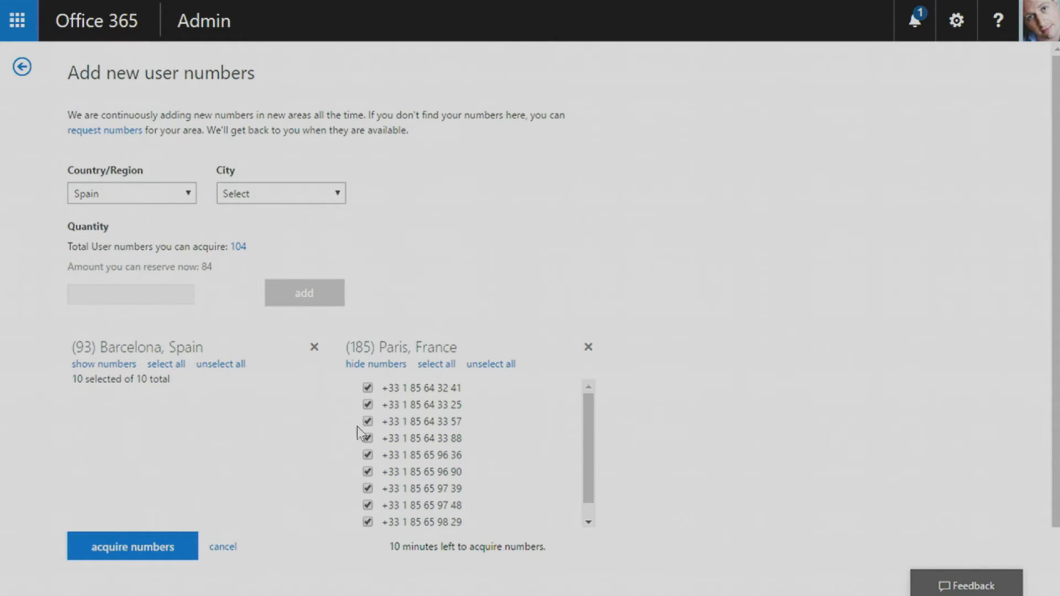
{"action": "left_click", "coordinate": [90, 365]}
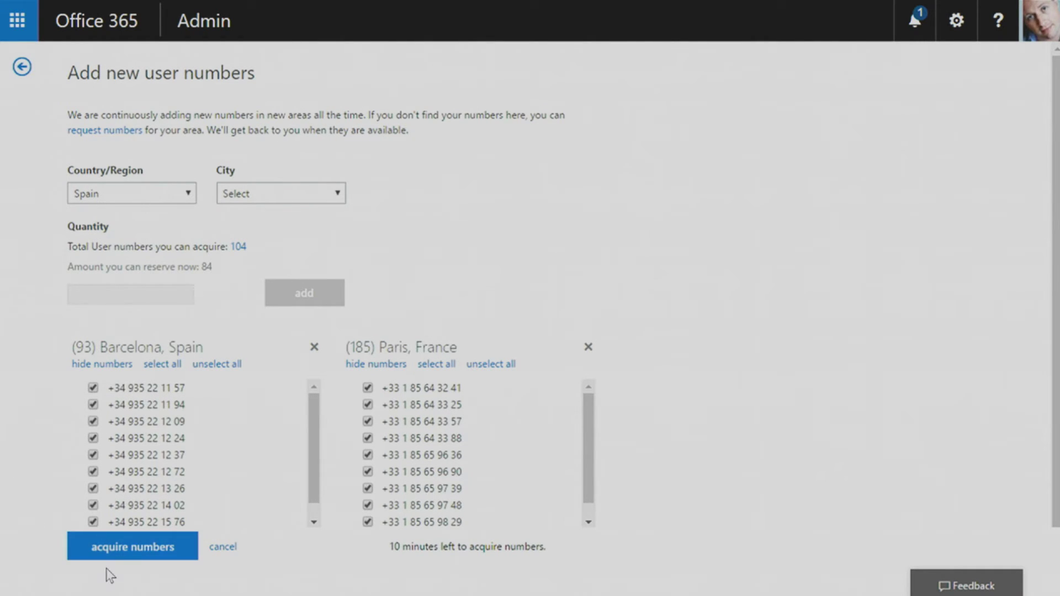
{"action": "left_click", "coordinate": [113, 551]}
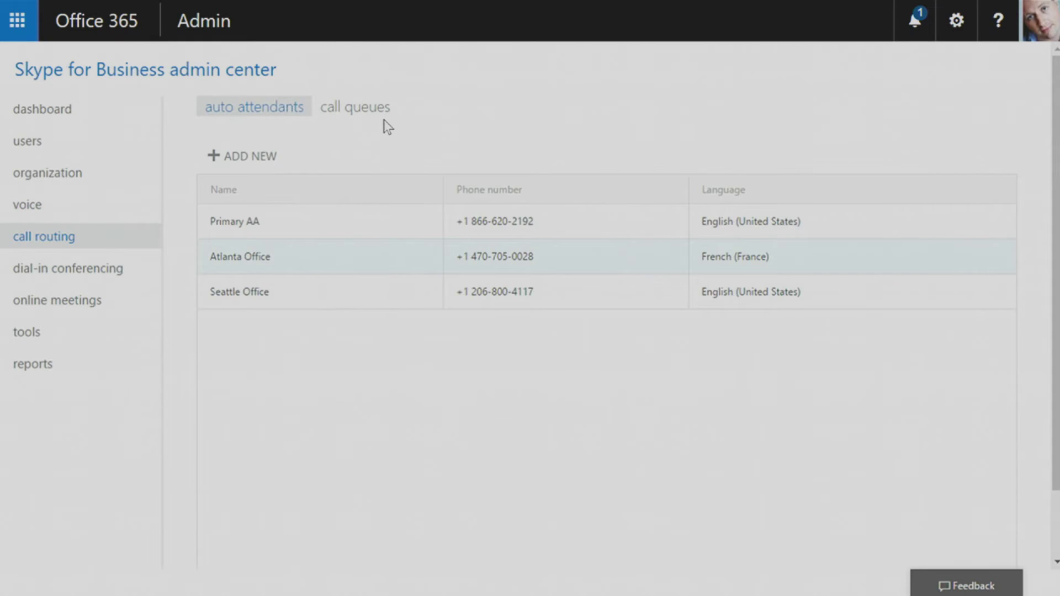
Create an auto attendant named Paris Office and assign it the French toll-free service number.
{"action": "left_click", "coordinate": [263, 159]}
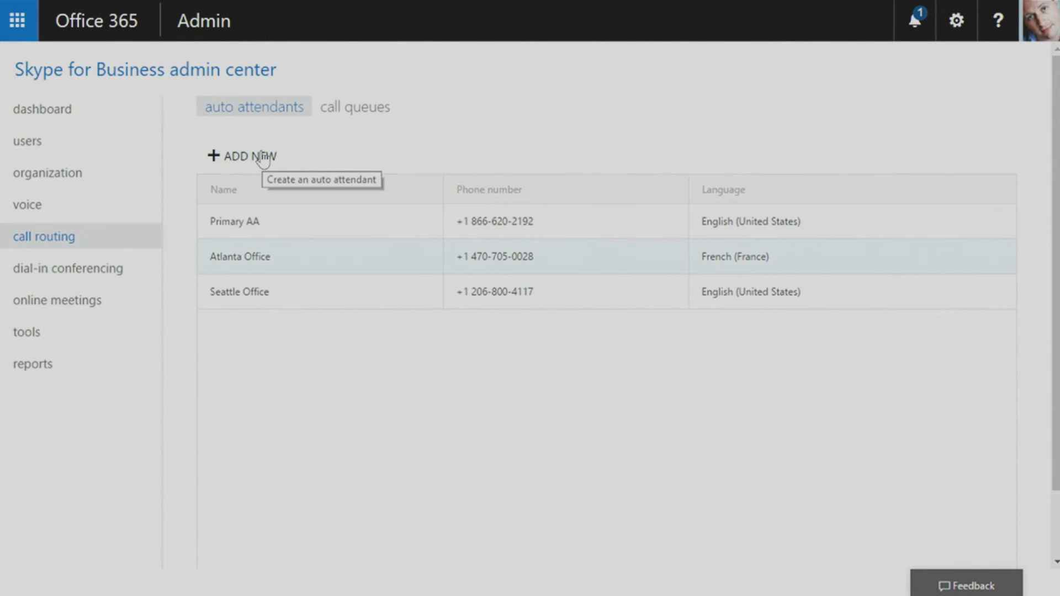
{"action": "left_click", "coordinate": [263, 158]}
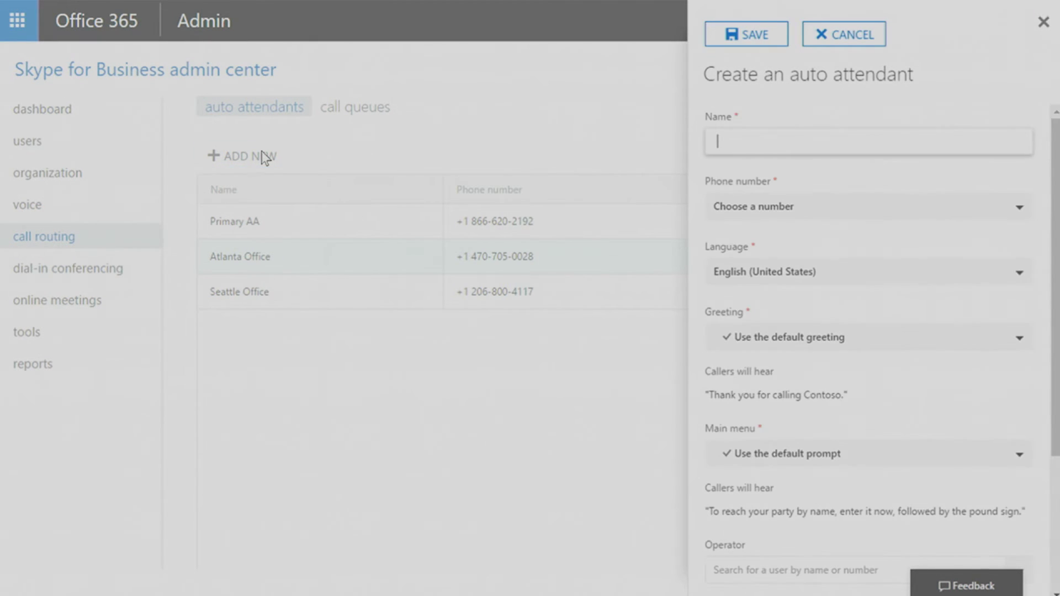
{"action": "type", "text": "Paris Office"}
{"action": "left_click", "coordinate": [769, 205]}
{"action": "left_click", "coordinate": [767, 260]}
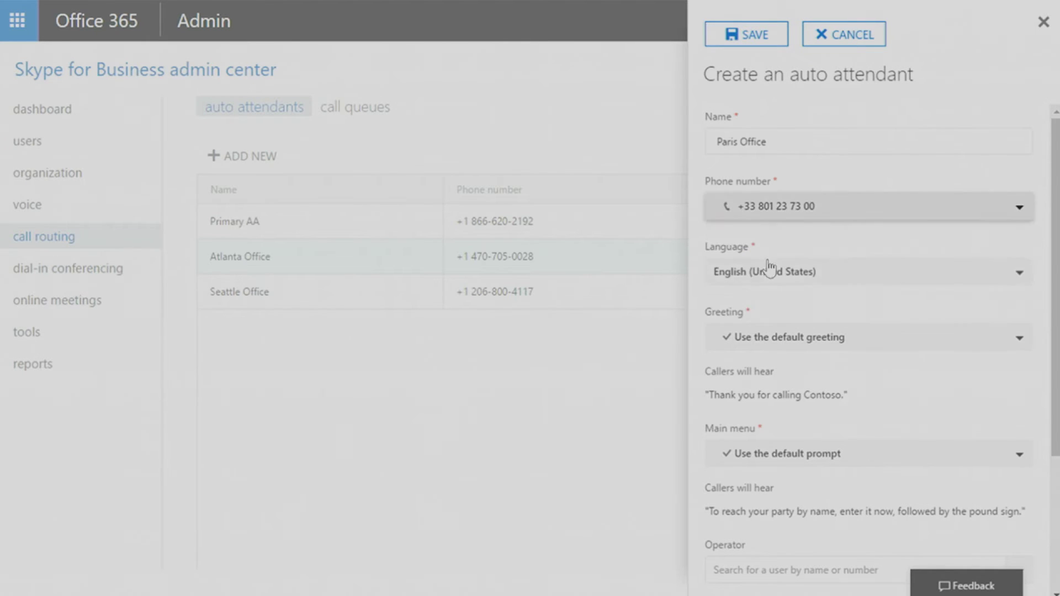
Set the Paris Office auto attendant's language to French (France) and save it.
{"action": "left_click", "coordinate": [759, 277]}
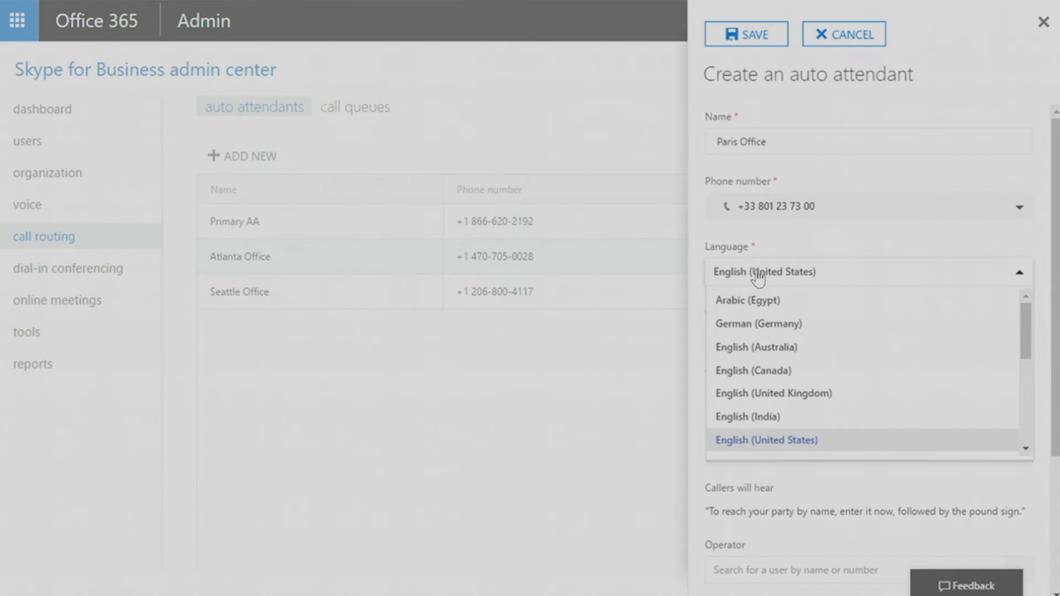
{"action": "key", "text": "f"}
{"action": "key", "text": "e"}
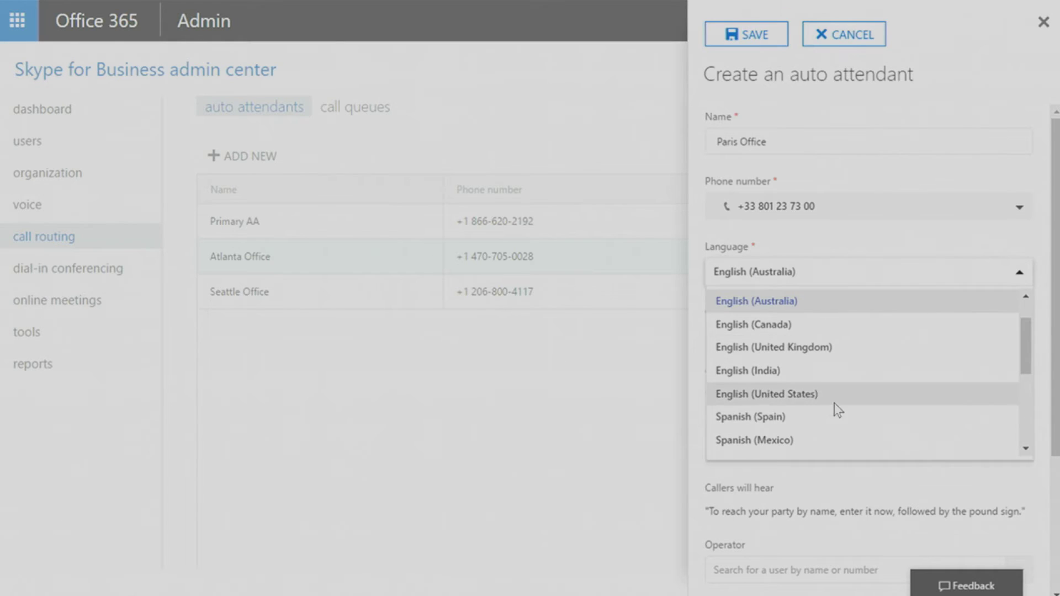
{"action": "scroll", "coordinate": [828, 400], "scroll_direction": "down", "scroll_amount": 3}
{"action": "scroll", "coordinate": [809, 365], "scroll_direction": "up", "scroll_amount": 4}
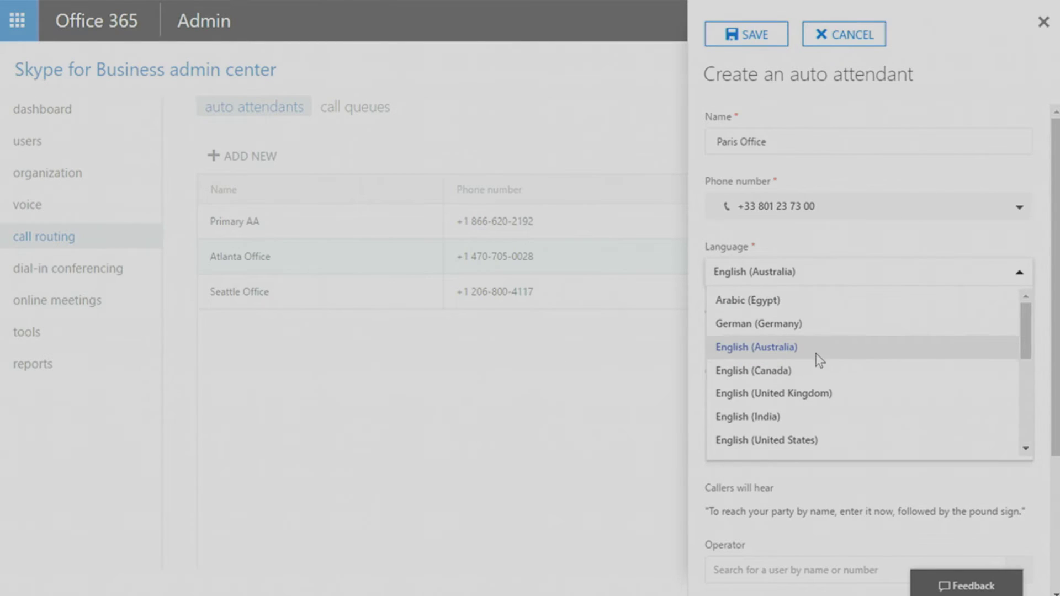
{"action": "left_click_drag", "start_coordinate": [1025, 332], "coordinate": [1019, 386]}
{"action": "left_click", "coordinate": [882, 369]}
{"action": "left_click", "coordinate": [747, 35]}
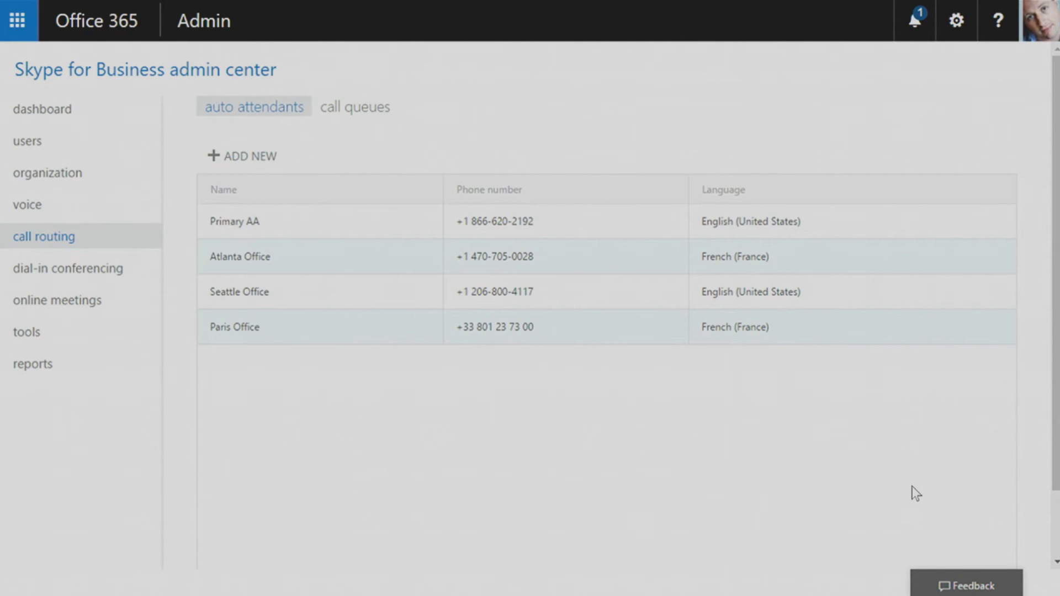
Create a call queue named Paris Sales Team and assign it the Marseille, France service number.
{"action": "left_click", "coordinate": [380, 109]}
{"action": "left_click", "coordinate": [268, 165]}
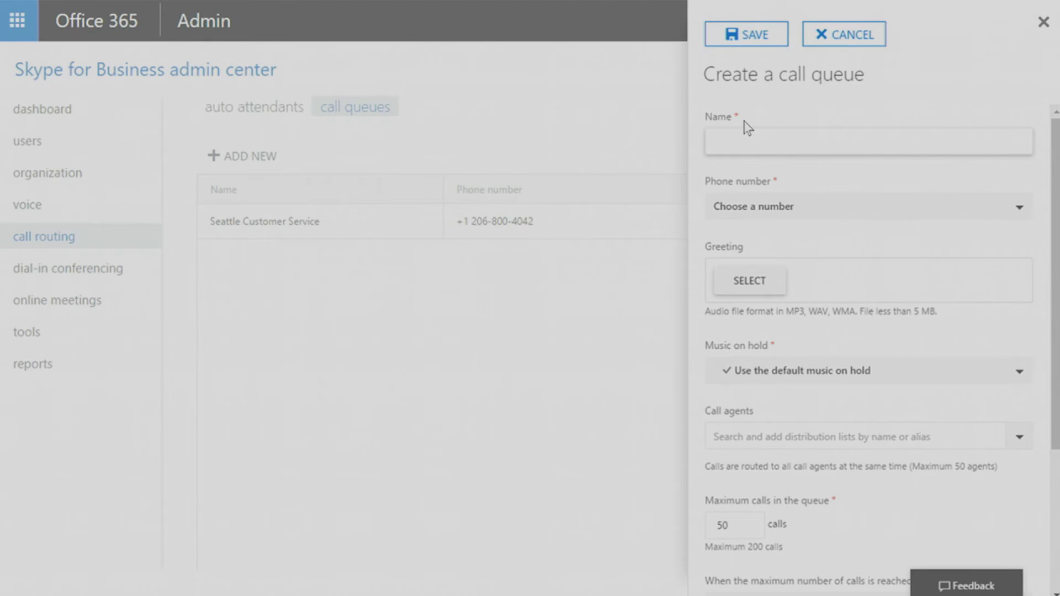
{"action": "type", "text": "Paris Sales Team"}
{"action": "left_click", "coordinate": [860, 206]}
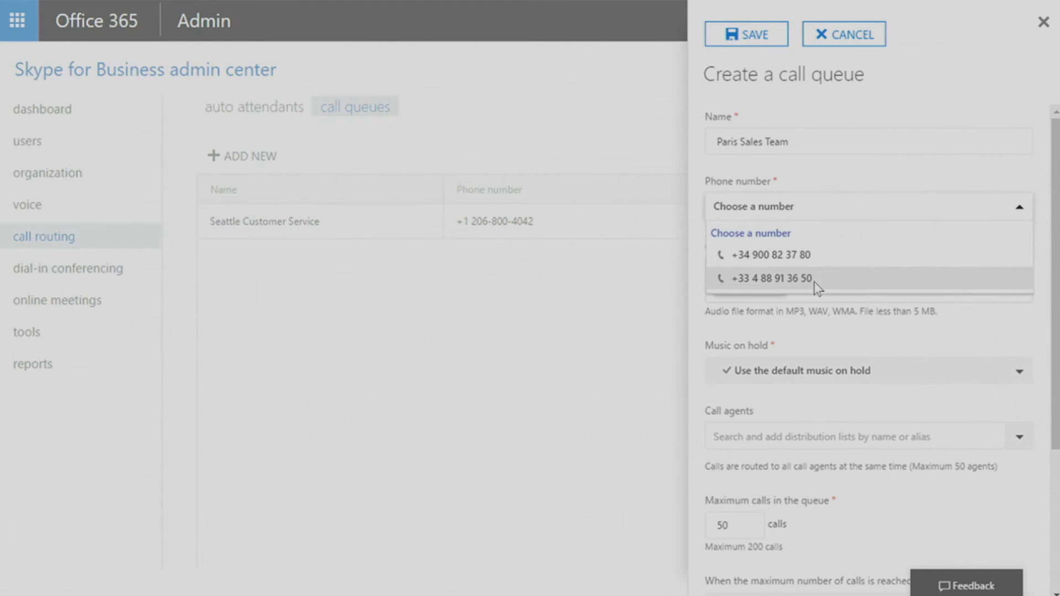
{"action": "left_click", "coordinate": [814, 280]}
Add the Paris Sales Team distribution list as the queue's call agents and save the call queue.
{"action": "left_click", "coordinate": [757, 434]}
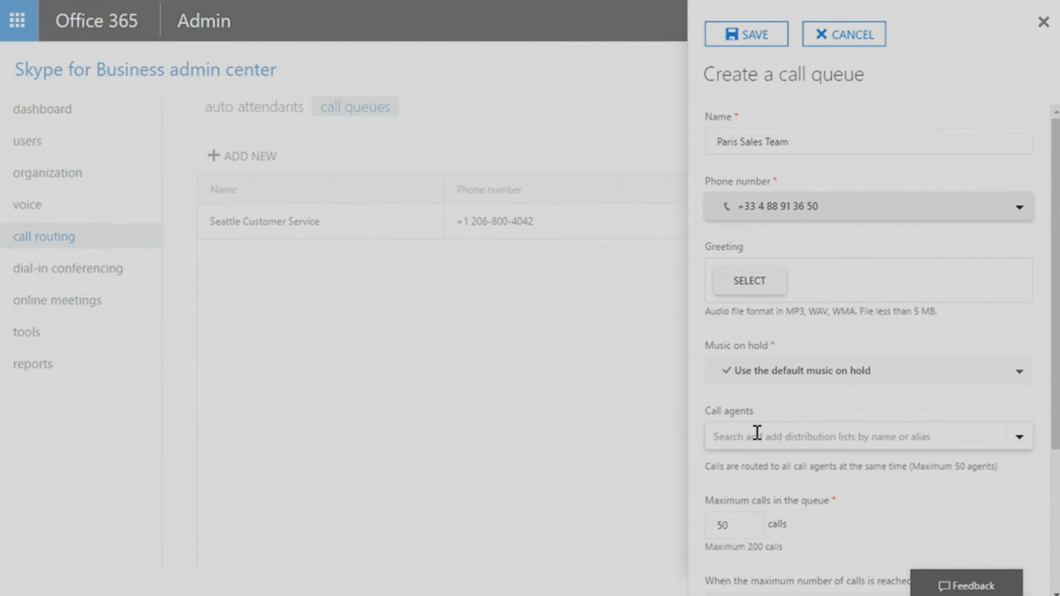
{"action": "type", "text": "Paris"}
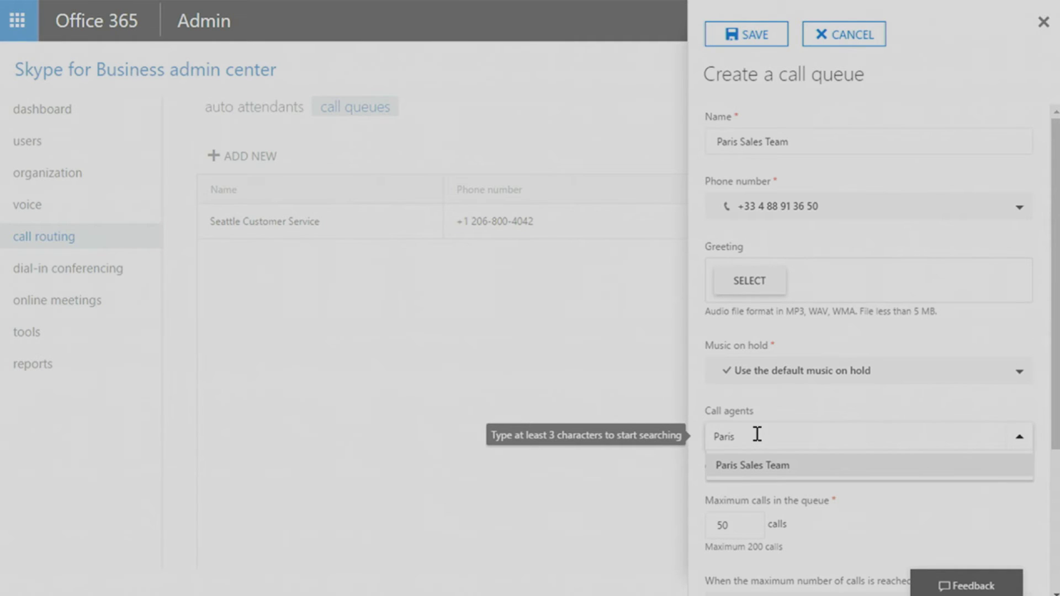
{"action": "key", "text": "Return"}
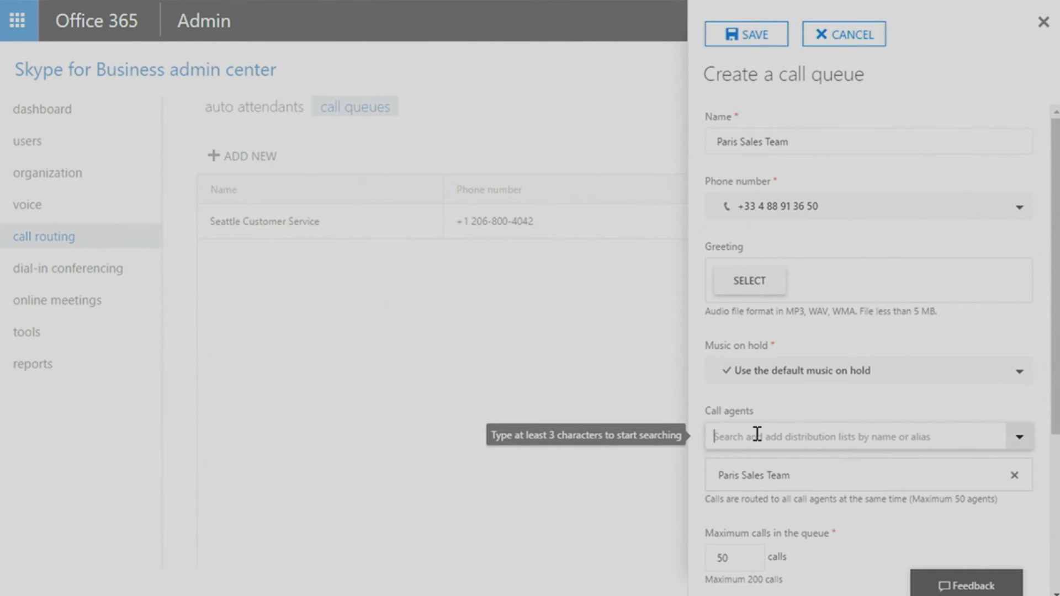
{"action": "left_click", "coordinate": [730, 36]}
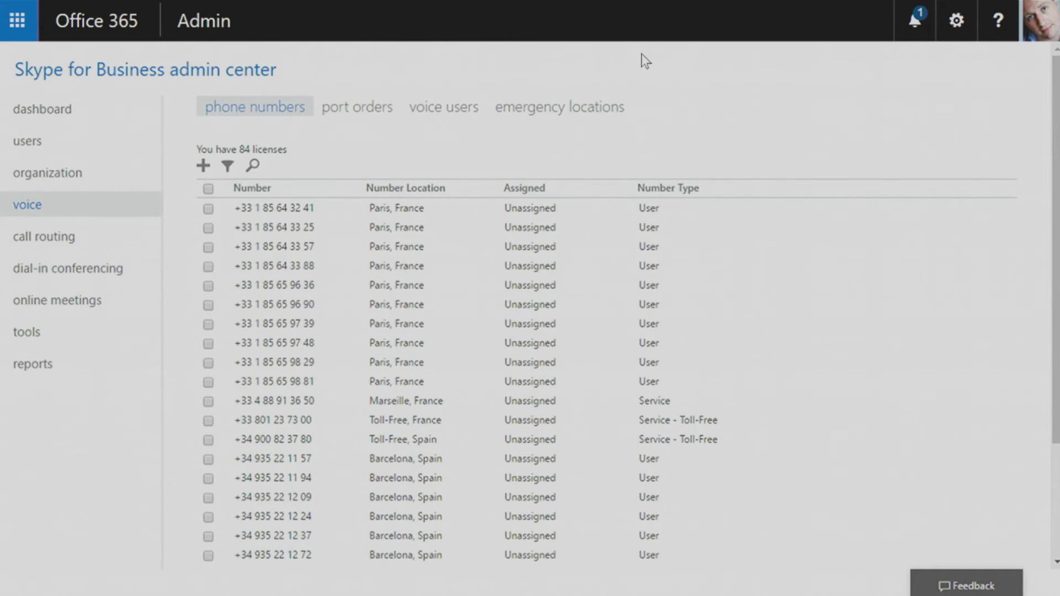
Switch to Windows PowerShell ISE and examine SetupEmployees.ps1's blocks for getting numbers, assigning a number to the user, and setting the usage location.
{"action": "key", "text": "alt+Tab"}
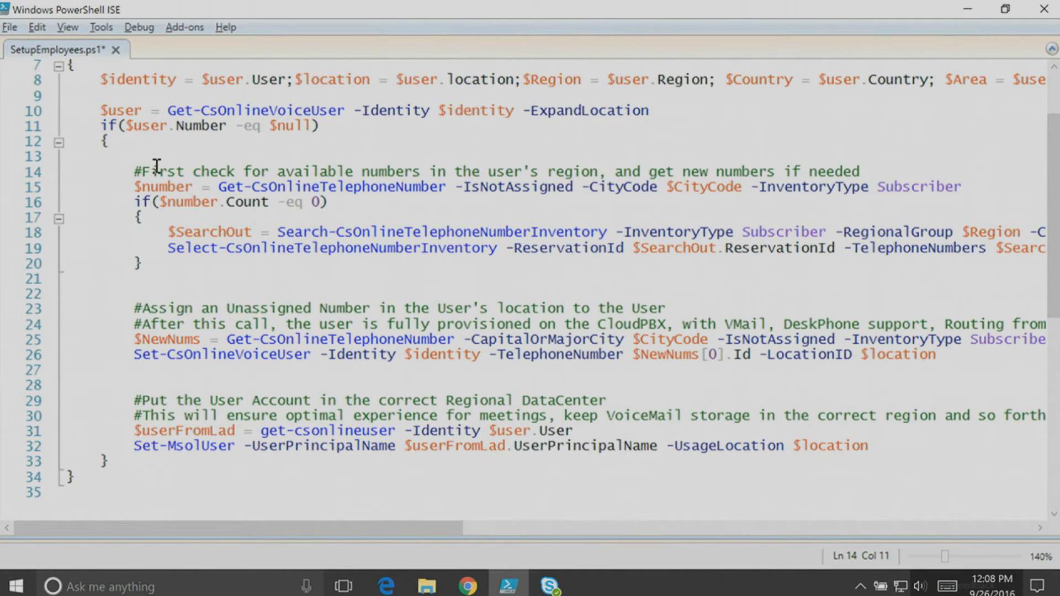
{"action": "left_click_drag", "start_coordinate": [134, 172], "coordinate": [199, 266]}
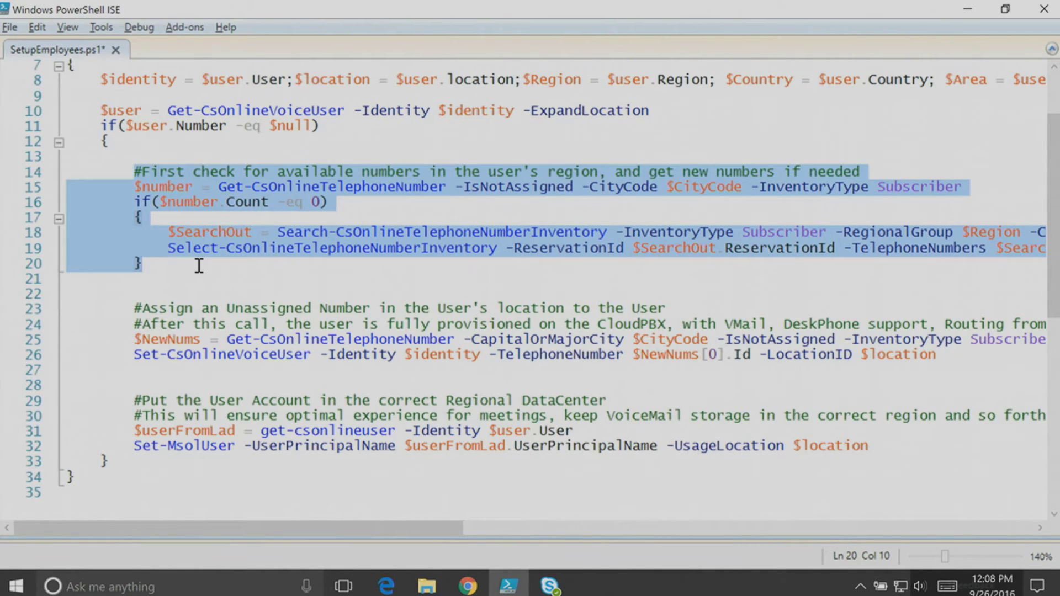
{"action": "left_click_drag", "start_coordinate": [107, 308], "coordinate": [211, 371]}
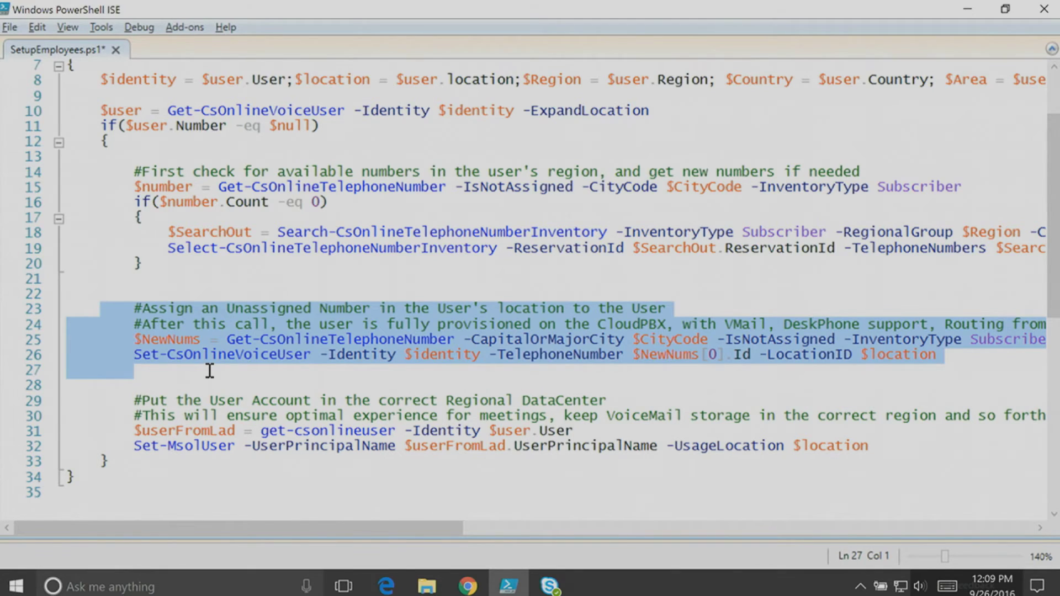
{"action": "left_click_drag", "start_coordinate": [134, 430], "coordinate": [361, 460]}
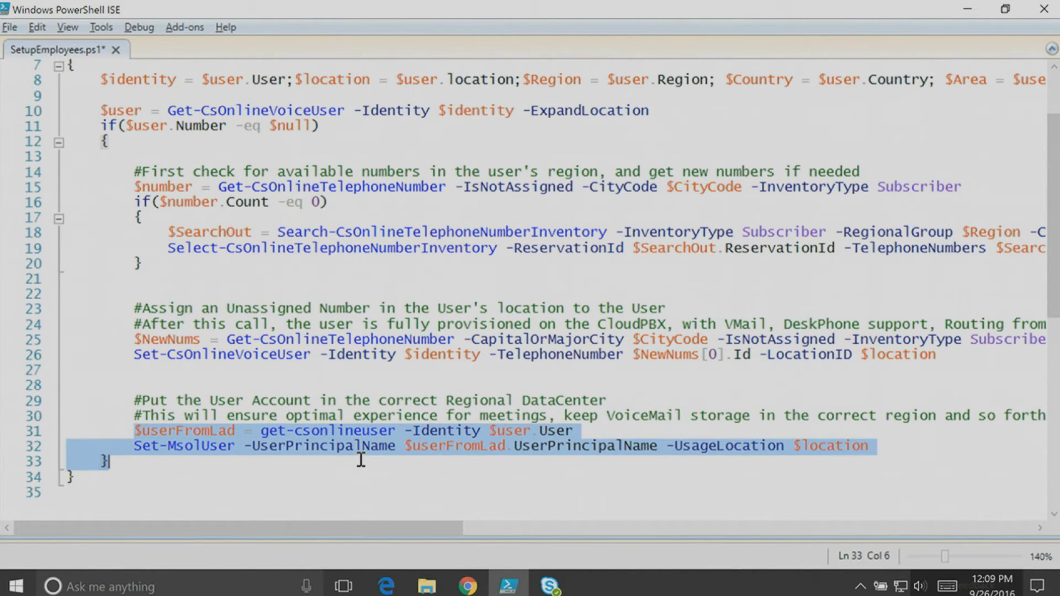